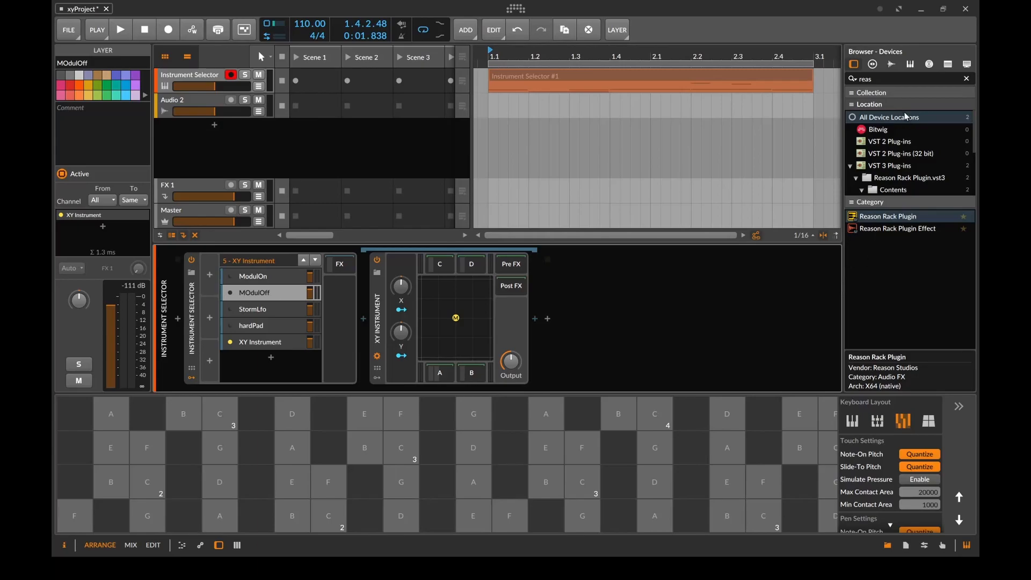
Search the device browser for "xy" and for "layer".
drag(892, 80, 786, 79)
text(xy)
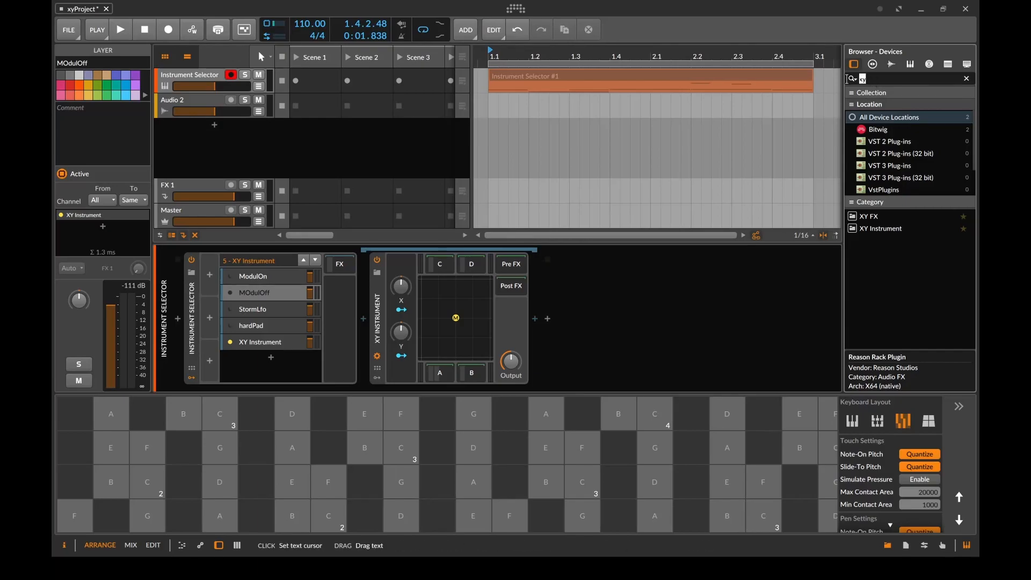
key(BackSpace)
key(BackSpace)
text(layer)
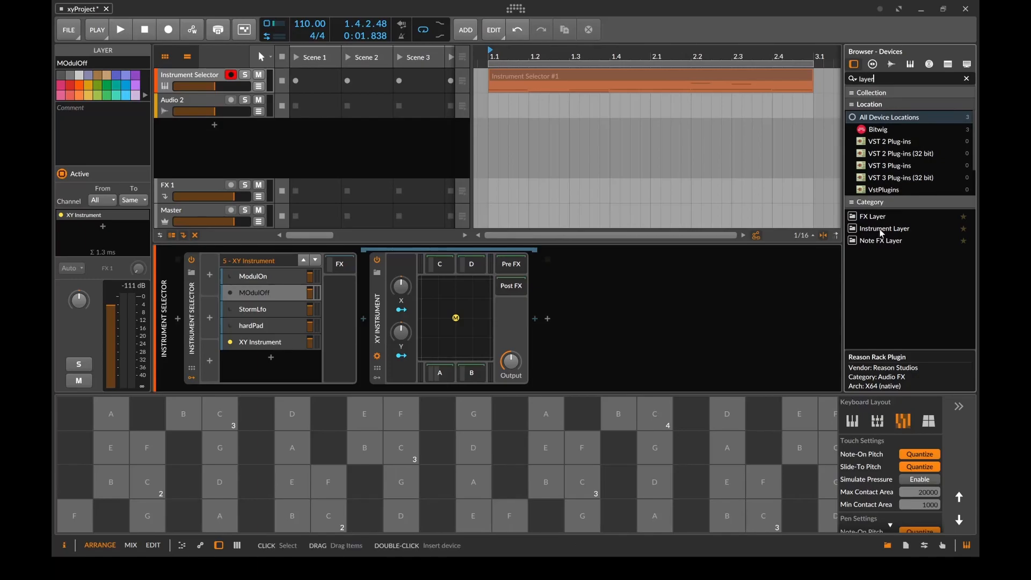
Search the device browser for "xy" in place of the layer search.
key(BackSpace)
key(BackSpace)
key(BackSpace)
key(BackSpace)
key(BackSpace)
text(xy)
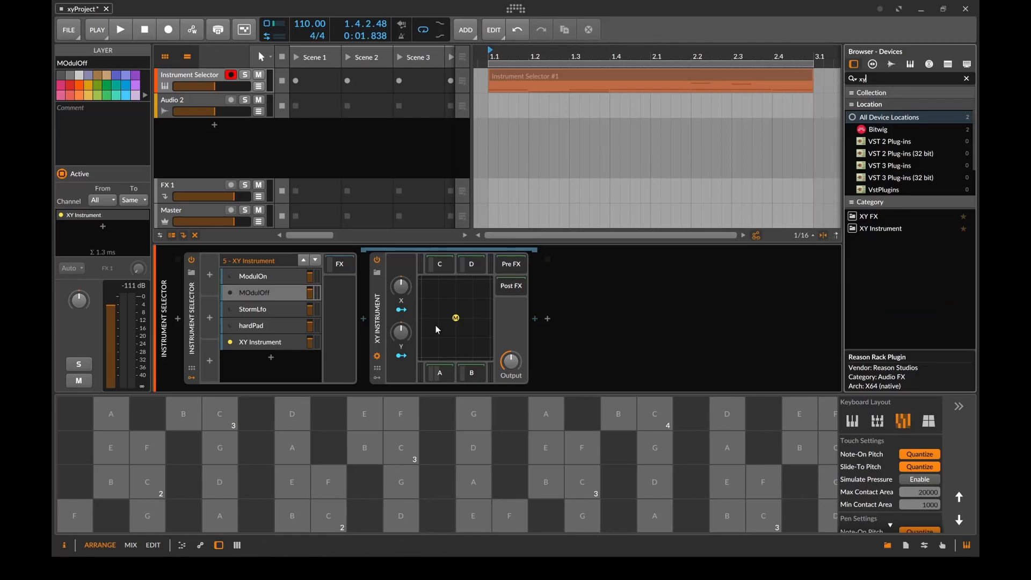
Hide the additional X and Y controls of the XY Instrument in the MOdulOff layer.
click(377, 356)
click(378, 357)
click(377, 357)
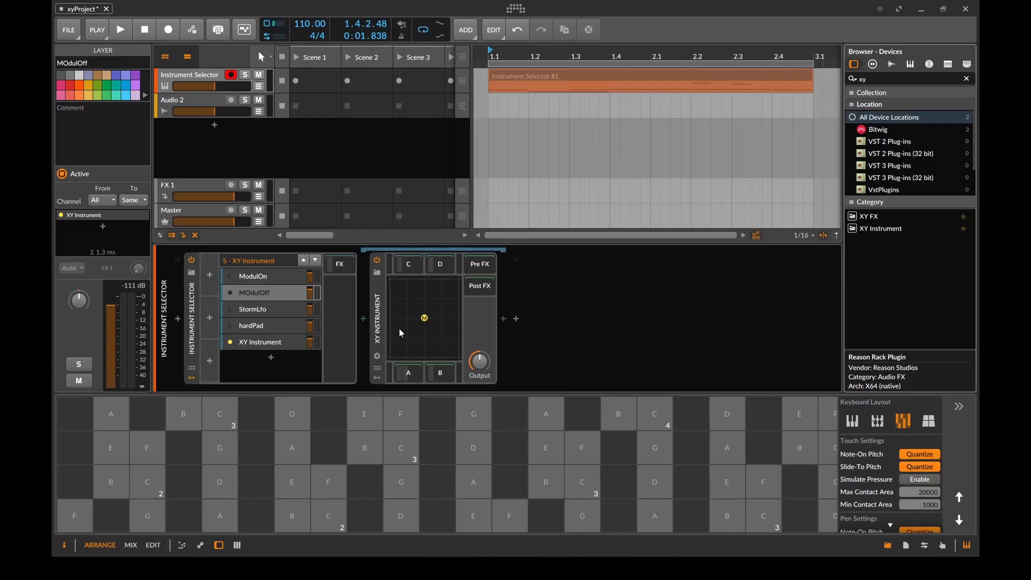
Inspect the sampler chains in corners D and A of the MOdulOff XY Instrument, including chain A's reverb, and collapse the chain.
click(441, 267)
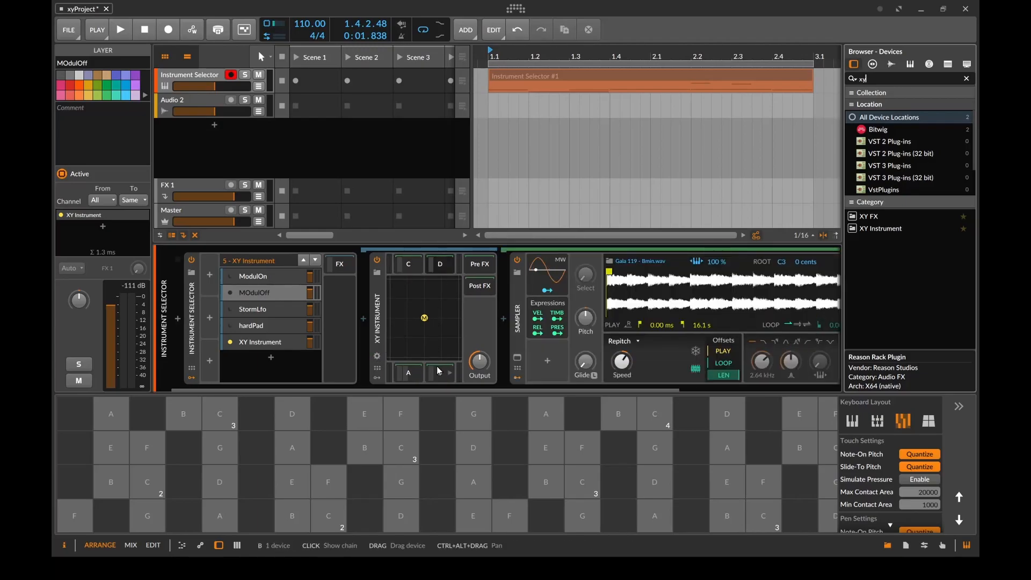
click(410, 372)
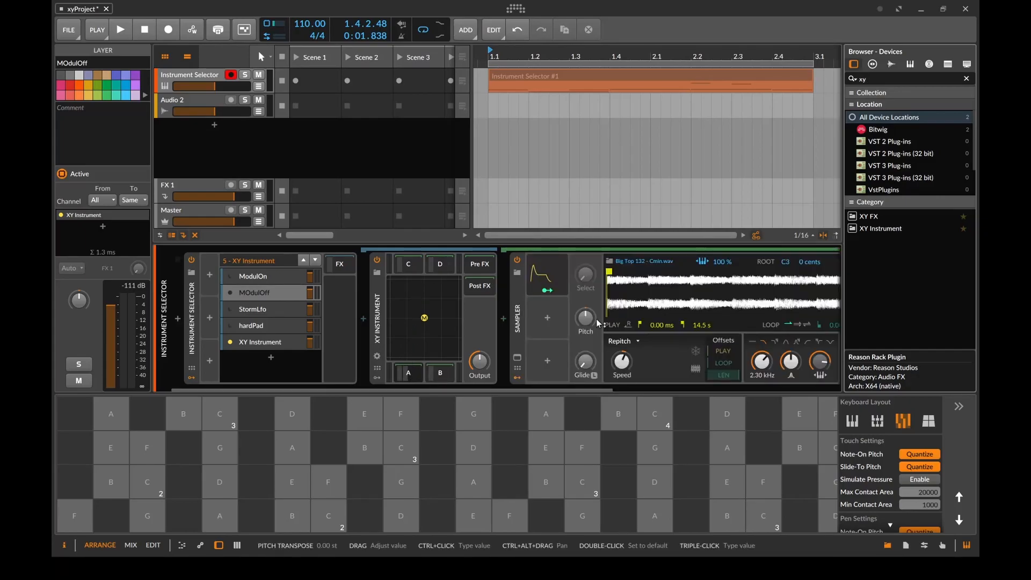
drag(583, 385, 811, 388)
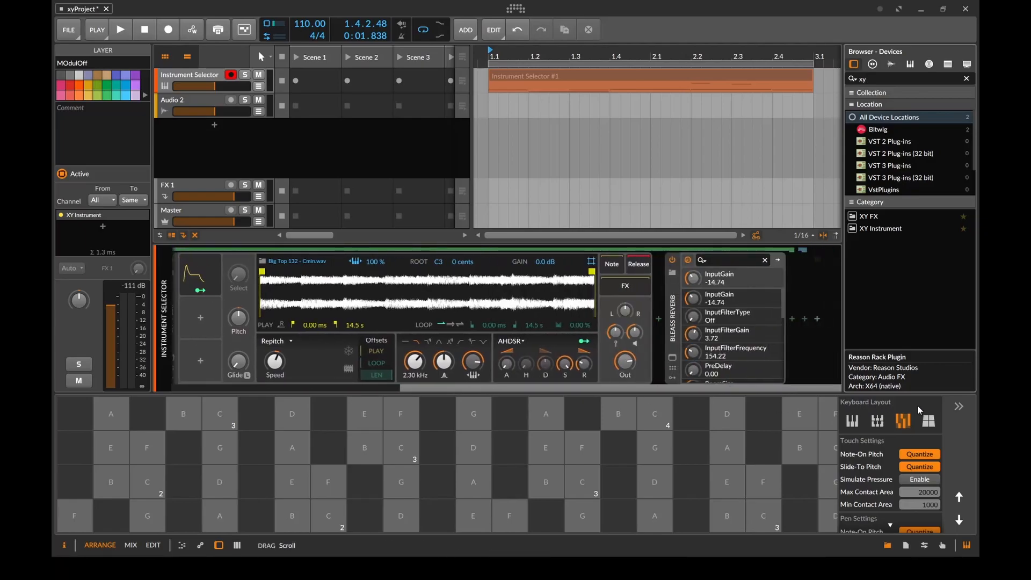
drag(742, 388, 512, 386)
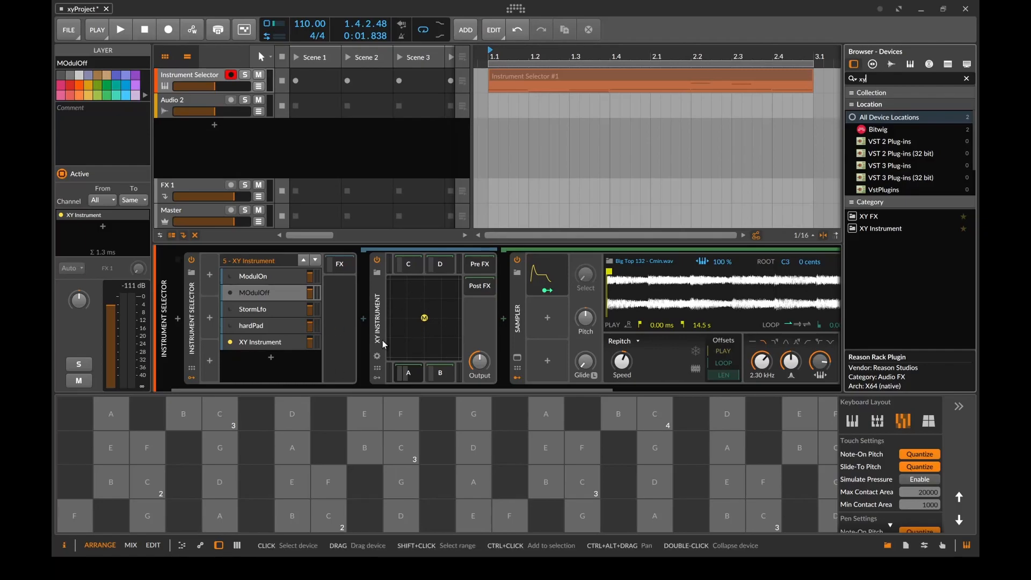
click(376, 378)
Show the ModulOn layer and examine its XY Instrument's LFO and ADSR modulators and the ADSR mapping.
click(253, 277)
click(395, 271)
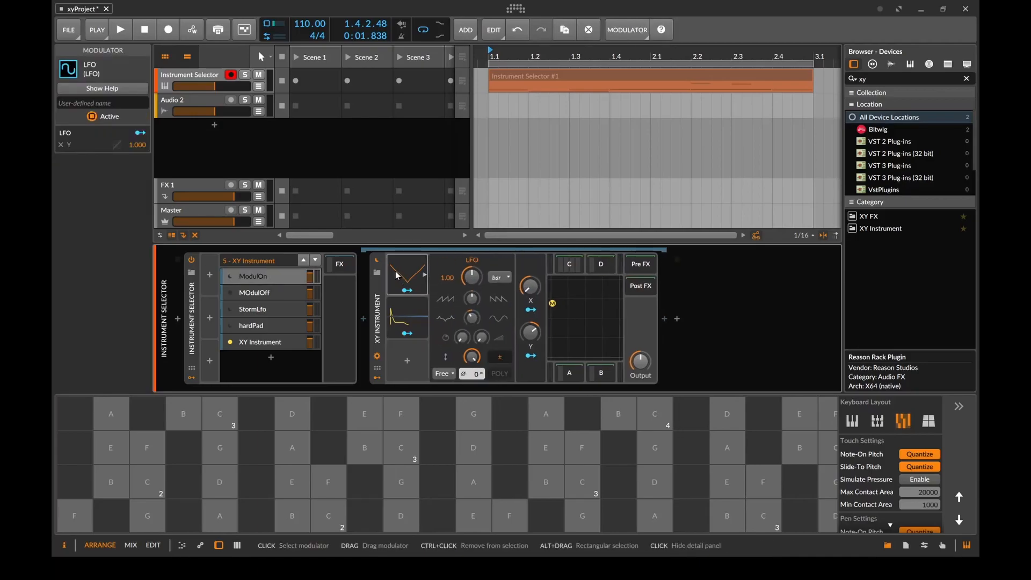
click(398, 309)
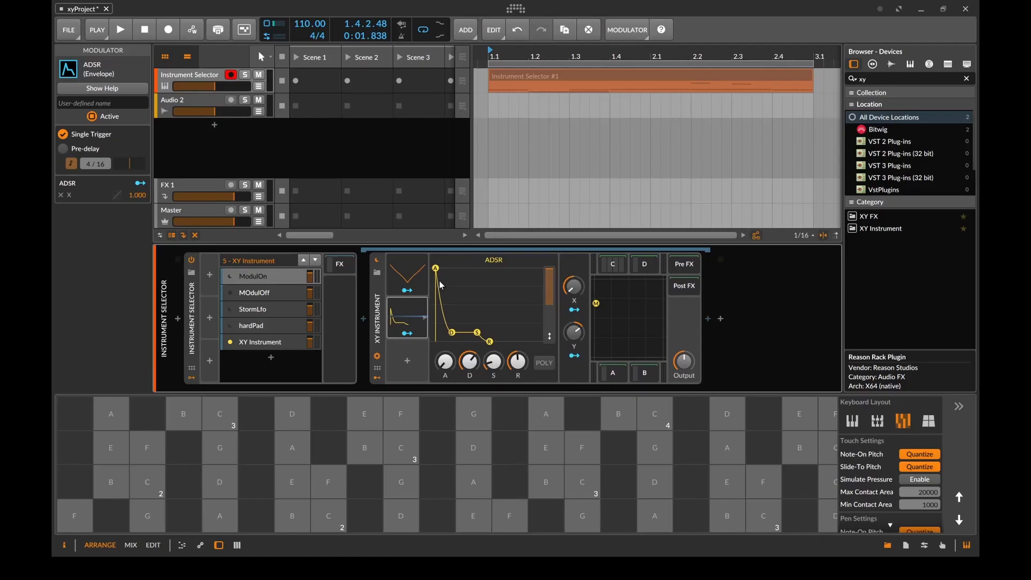
click(407, 291)
click(407, 292)
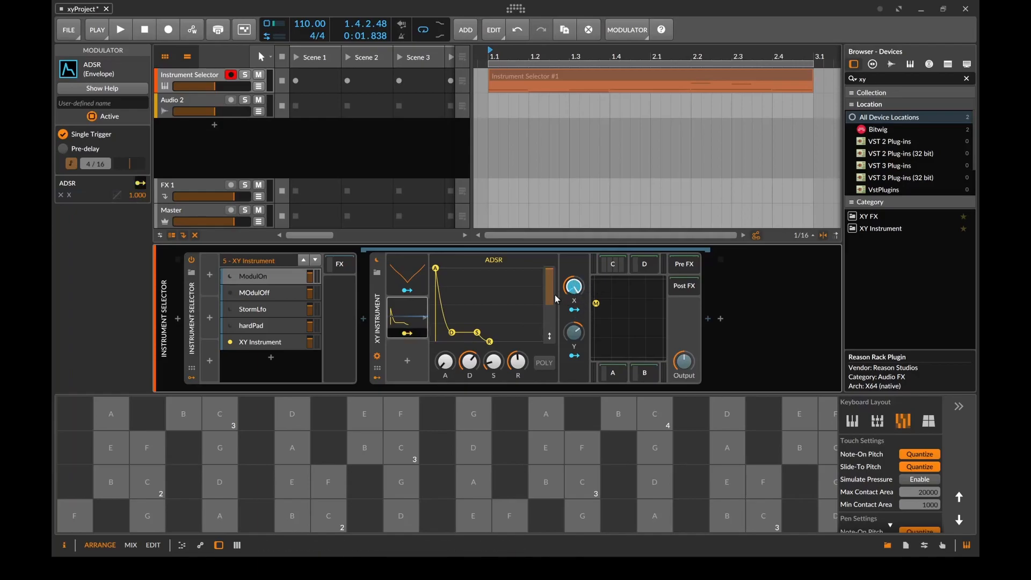
click(404, 279)
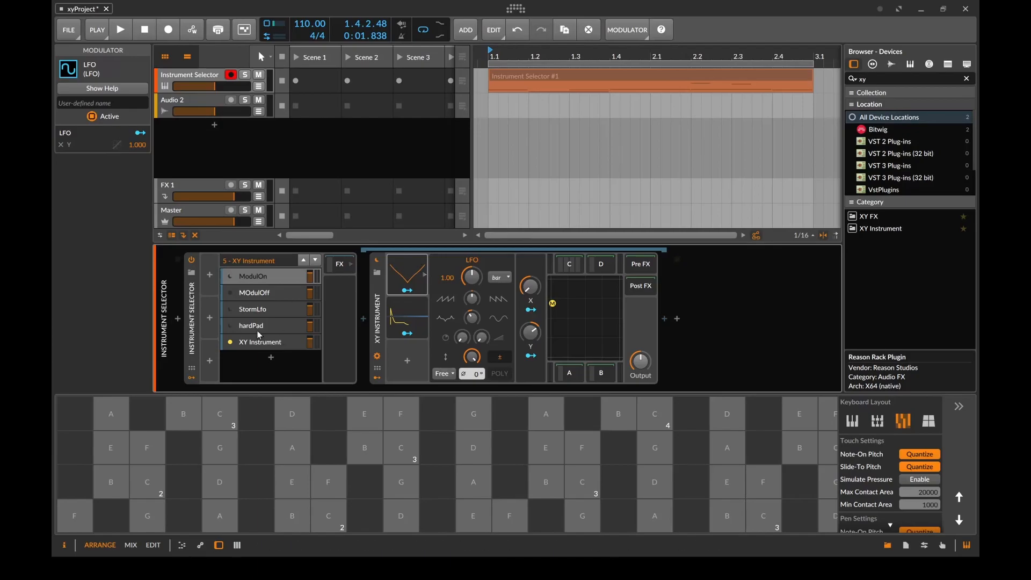
Select the Instrument Selector device, and show the modulators of the XY Instrument in the StormLfo layer.
click(197, 316)
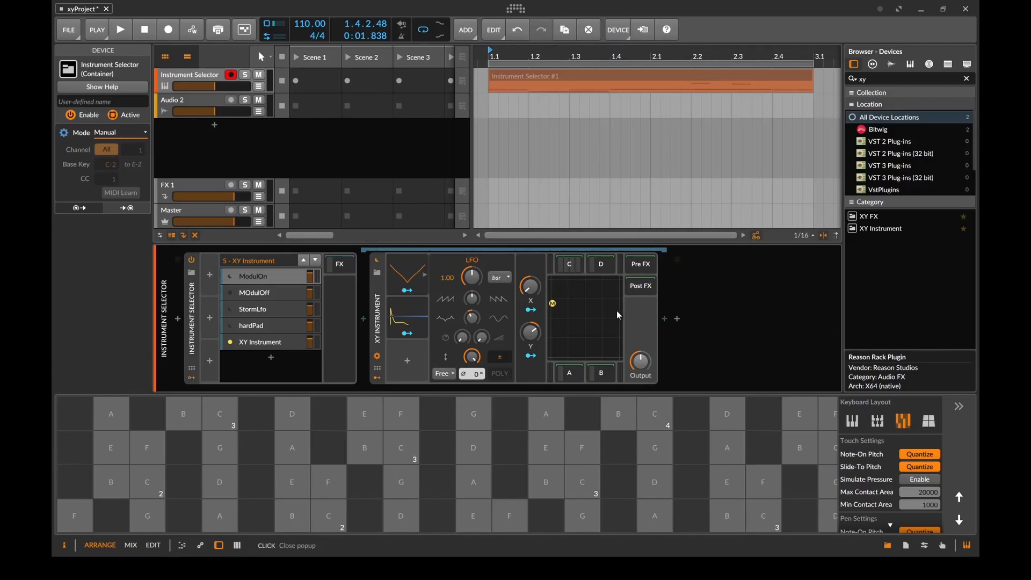
click(727, 328)
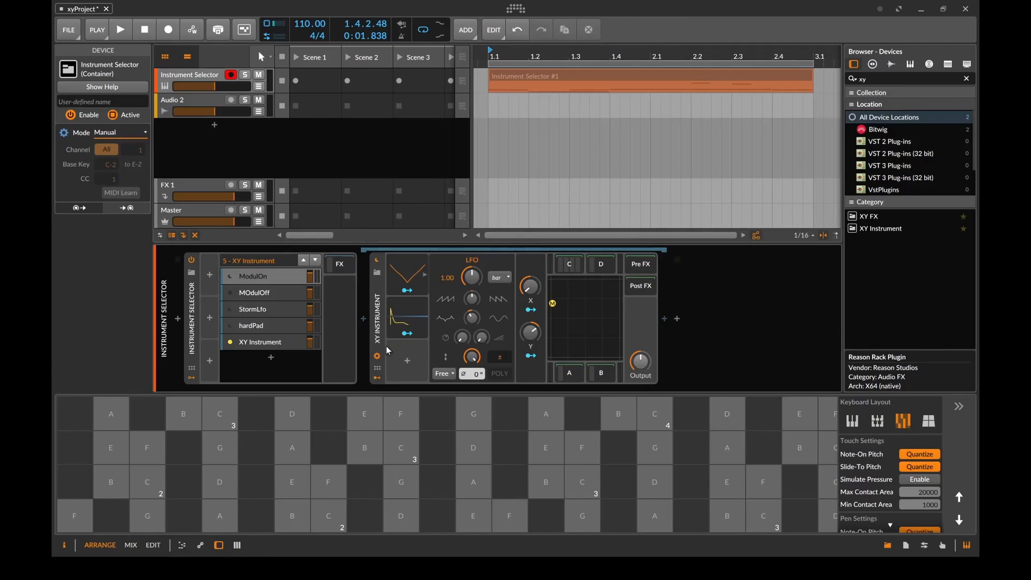
click(280, 302)
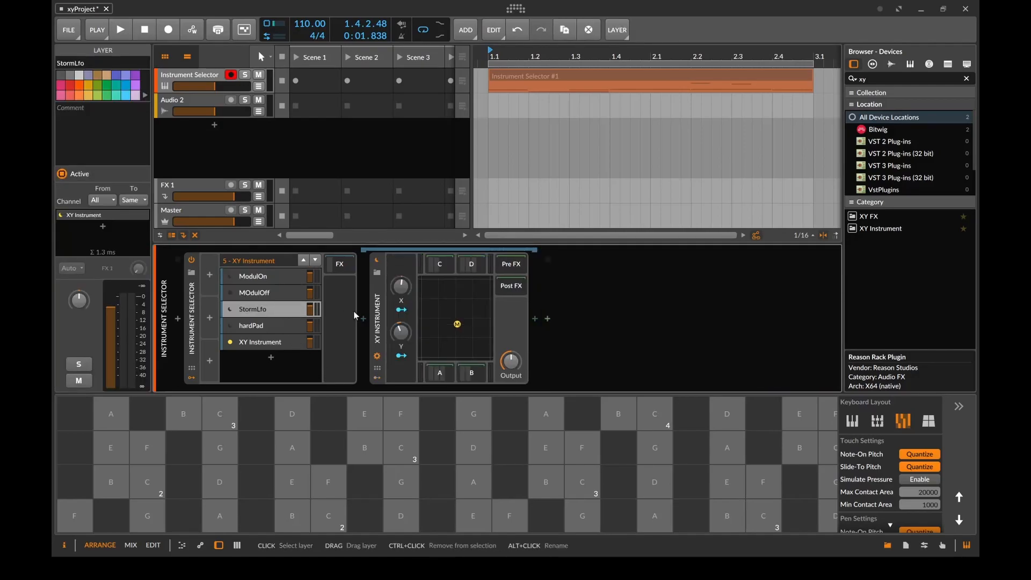
click(377, 356)
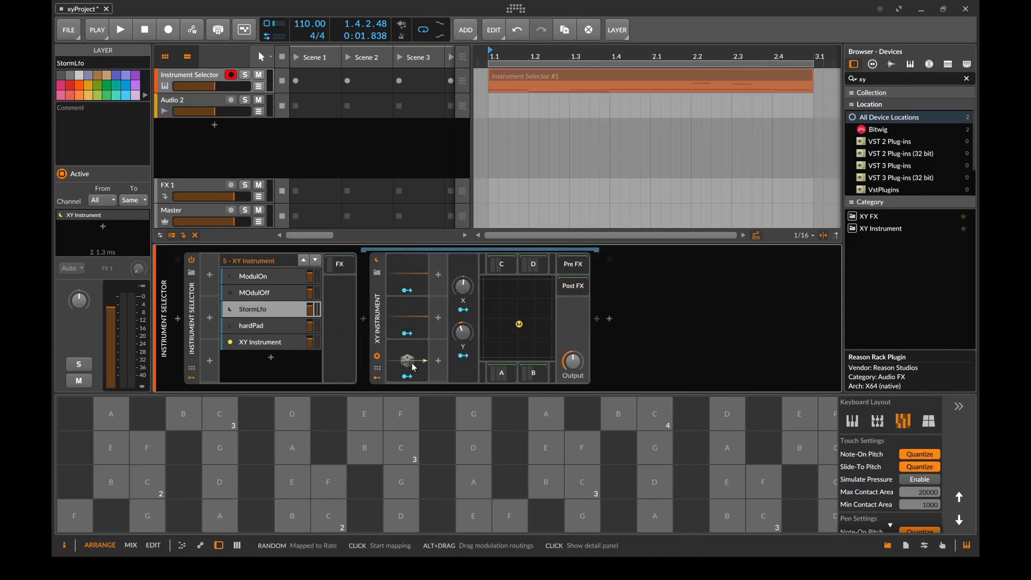
Show the hardPad layer, make it the active layer of the Instrument Selector, and play a test note.
click(288, 327)
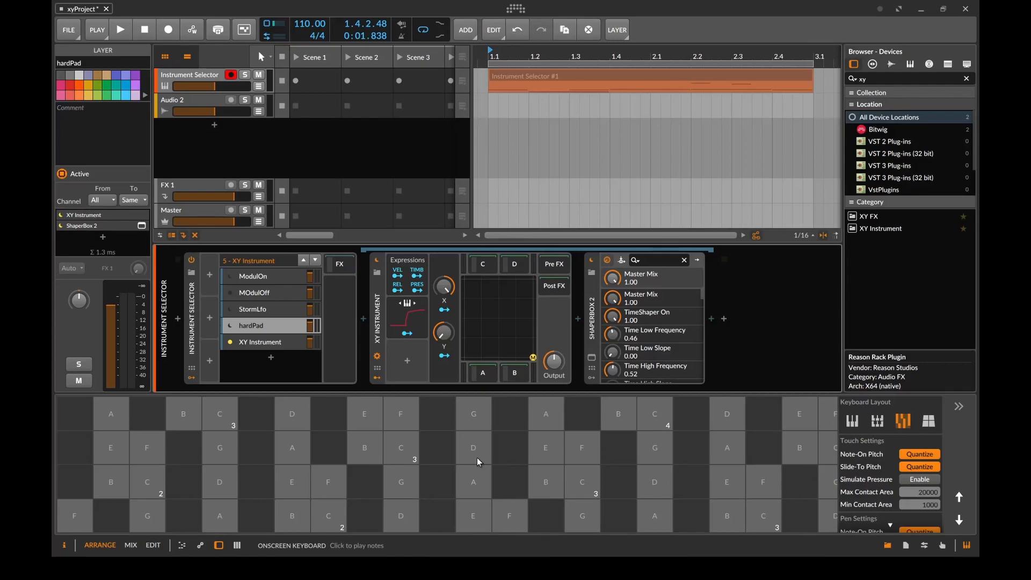
key(a)
click(303, 260)
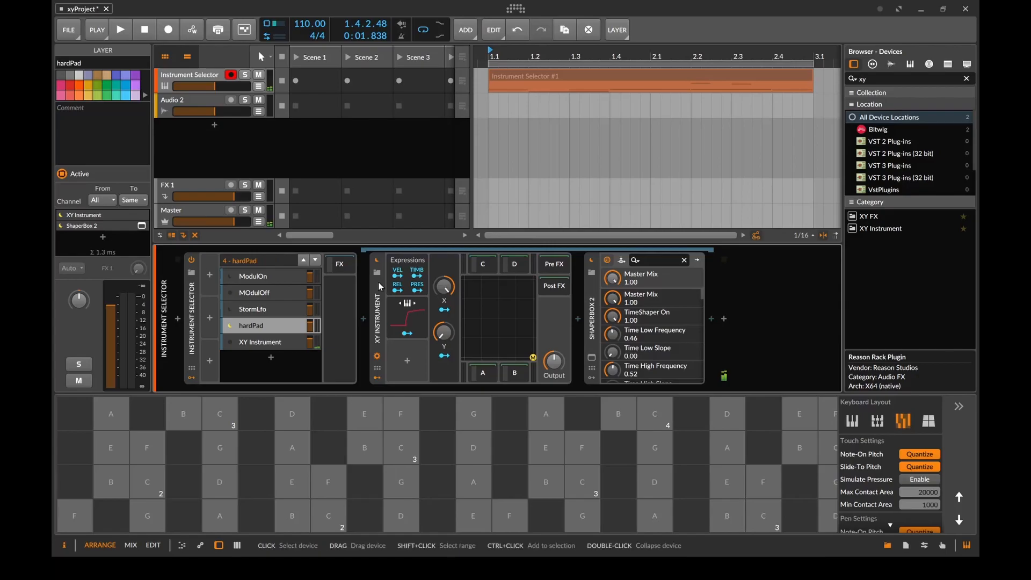
key(a)
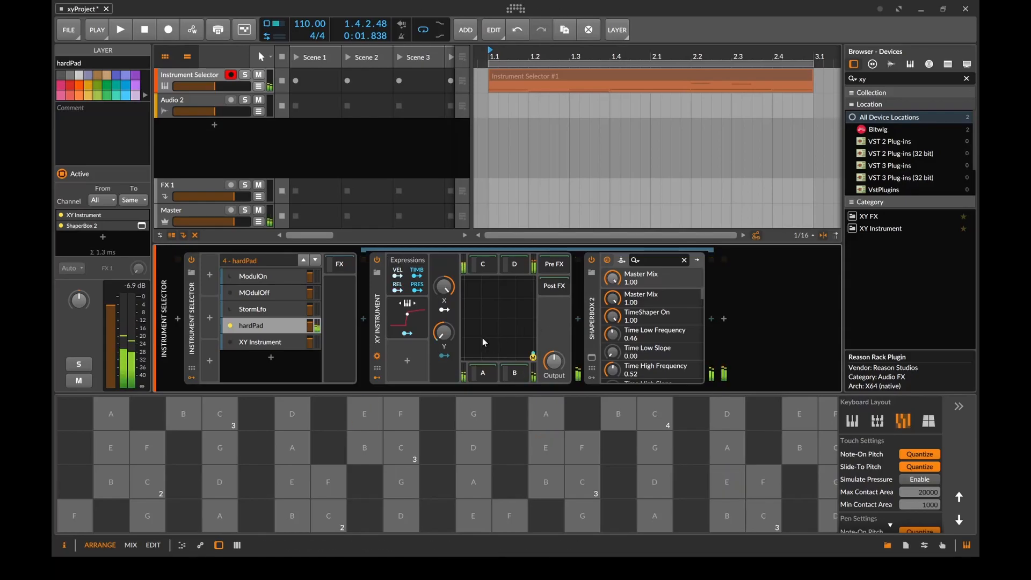
Hide the modulators and additional X/Y controls of hardPad's XY Instrument, and switch to the XY Instrument layer.
click(375, 377)
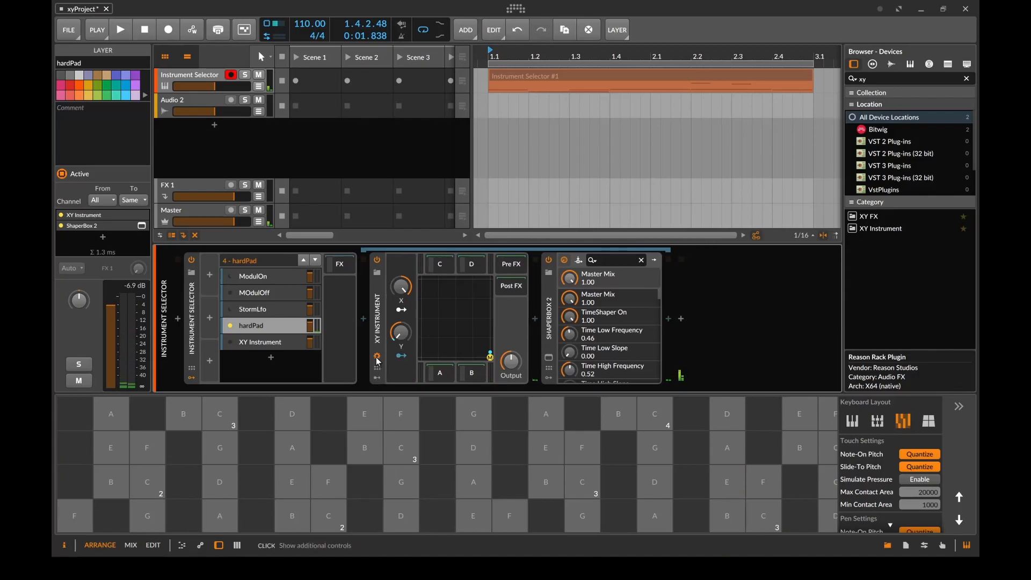
click(384, 358)
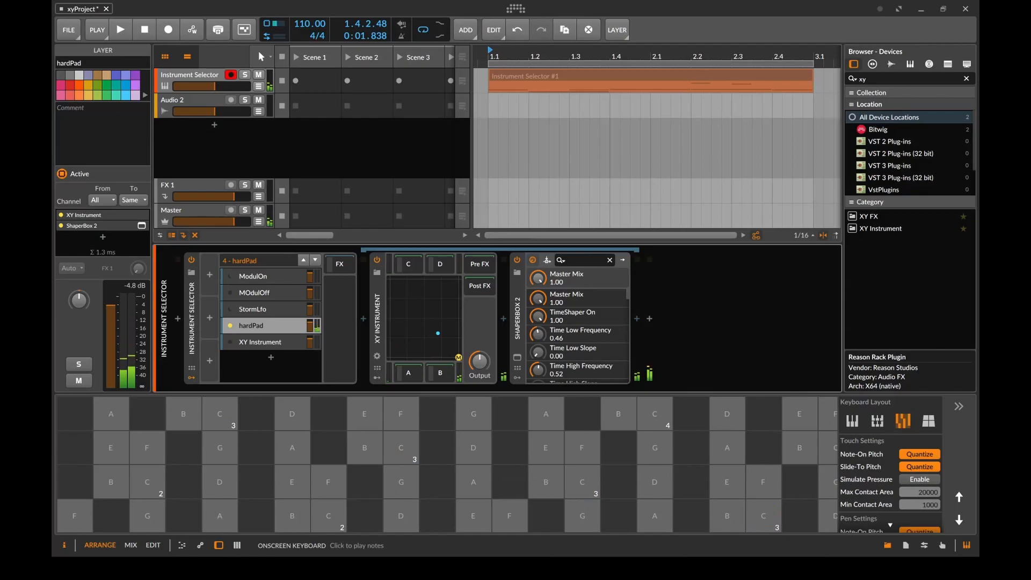
click(276, 344)
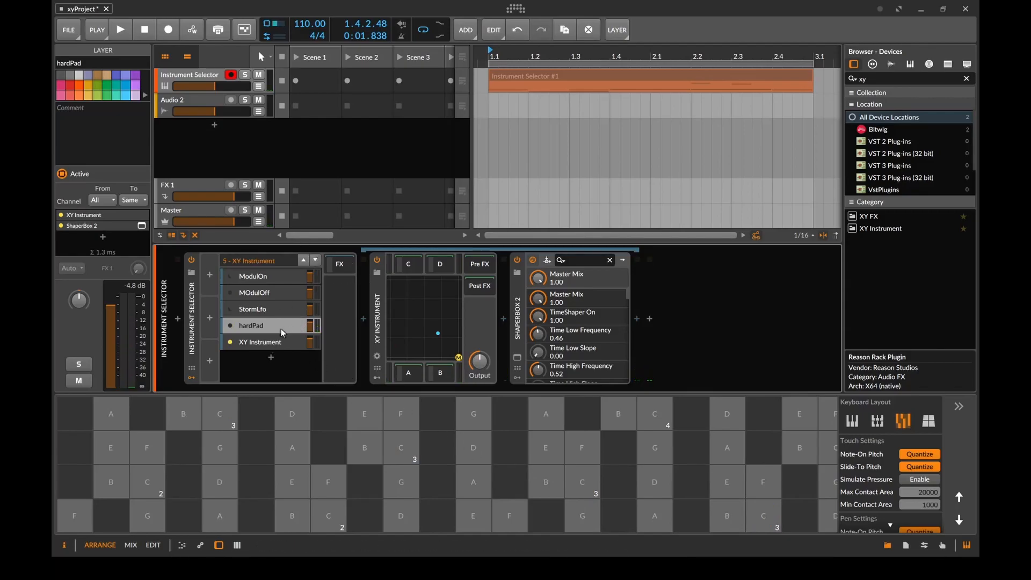
click(273, 340)
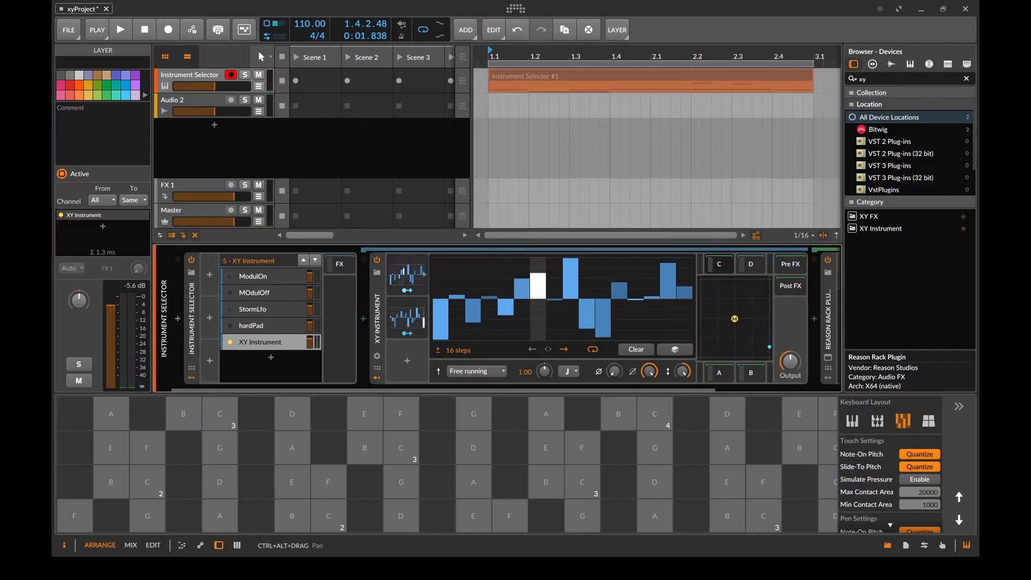
Show the StormLfo layer and examine the Note Grid patch in chain C of its XY Instrument.
click(260, 309)
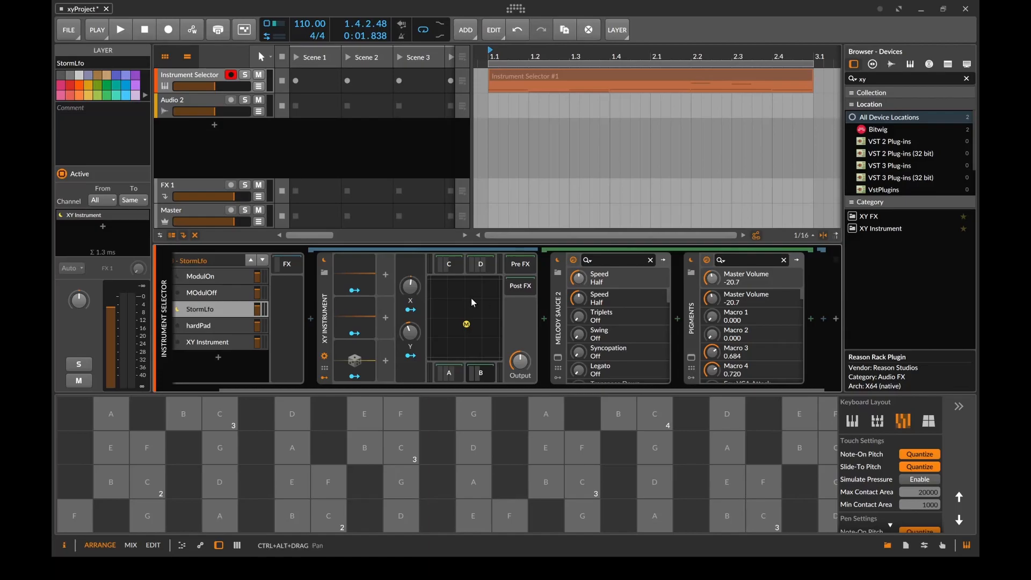
click(450, 266)
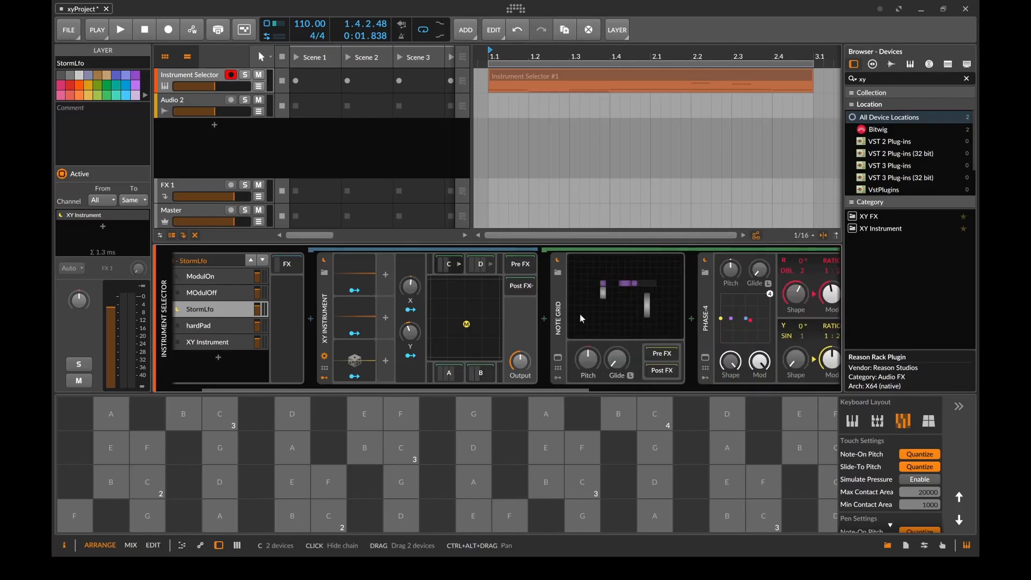
click(631, 314)
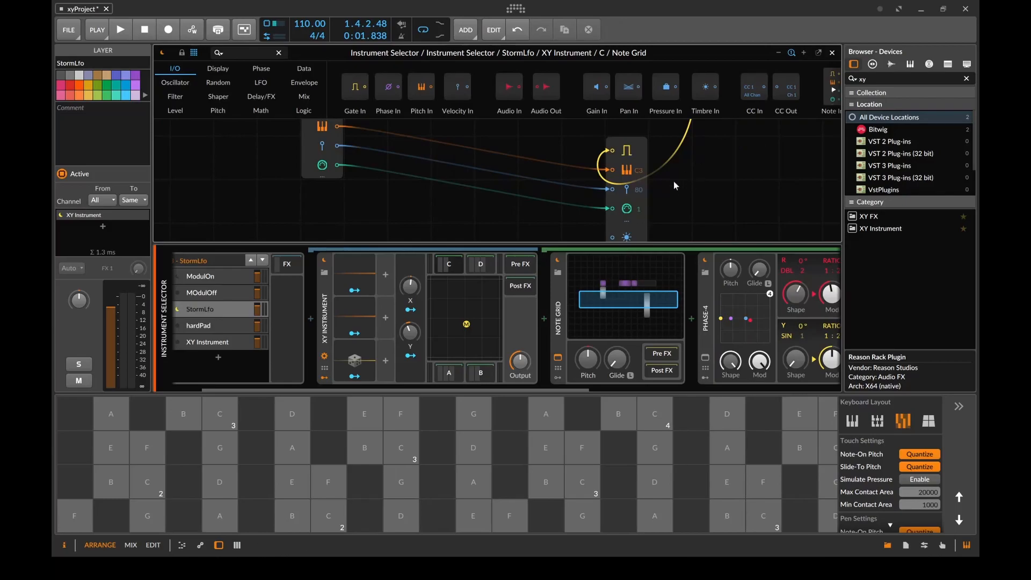
scroll(710, 175, up, 2)
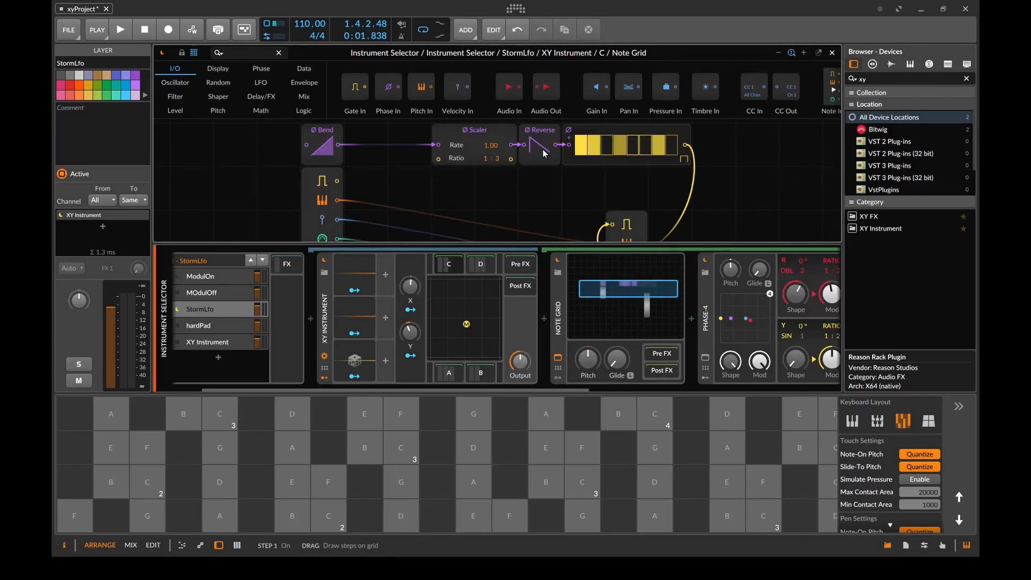
scroll(554, 167, down, 3)
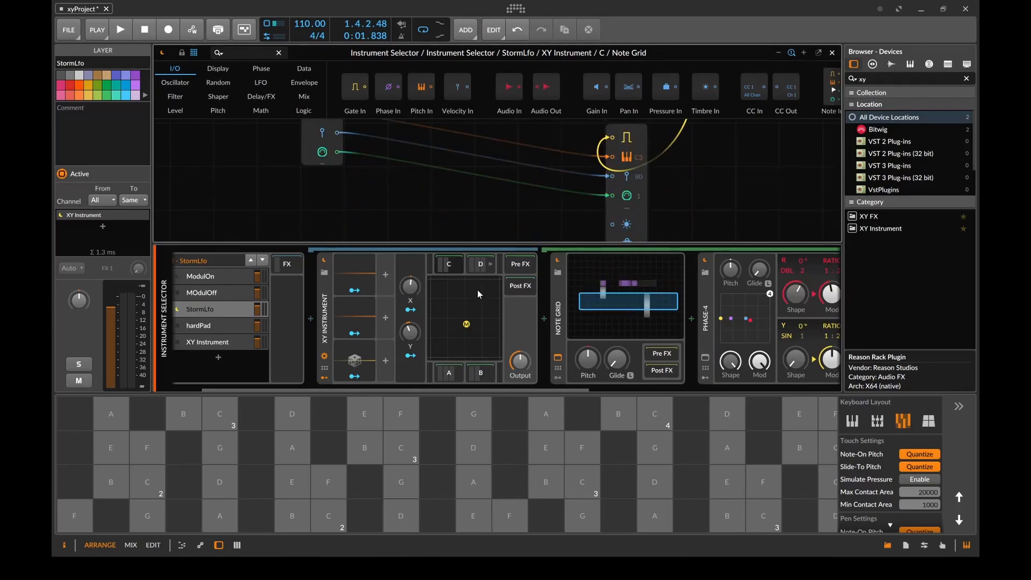
Examine the Note Grid patches in StormLfo's chains D and A, and show the devices in chain B.
click(481, 265)
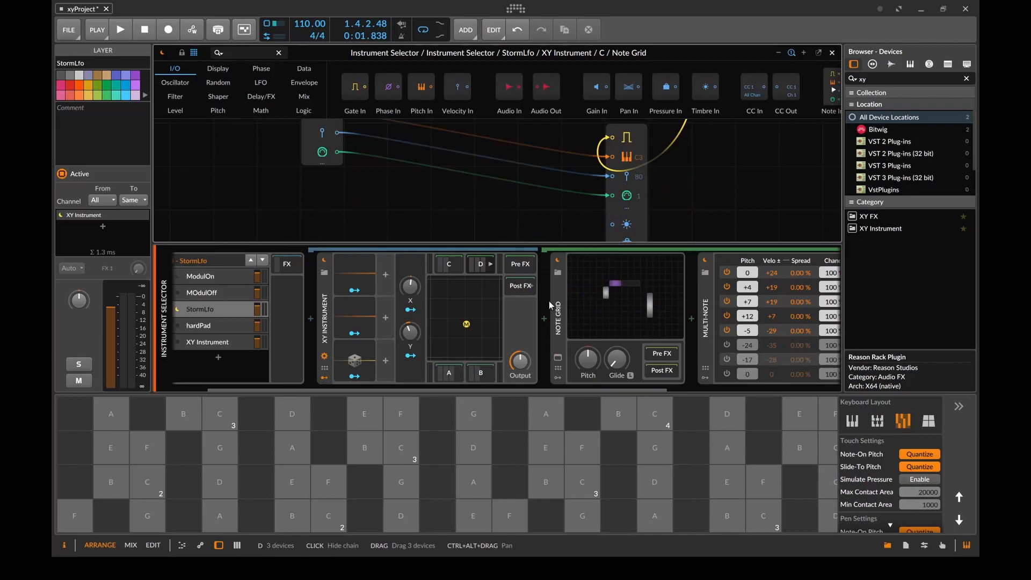
click(627, 313)
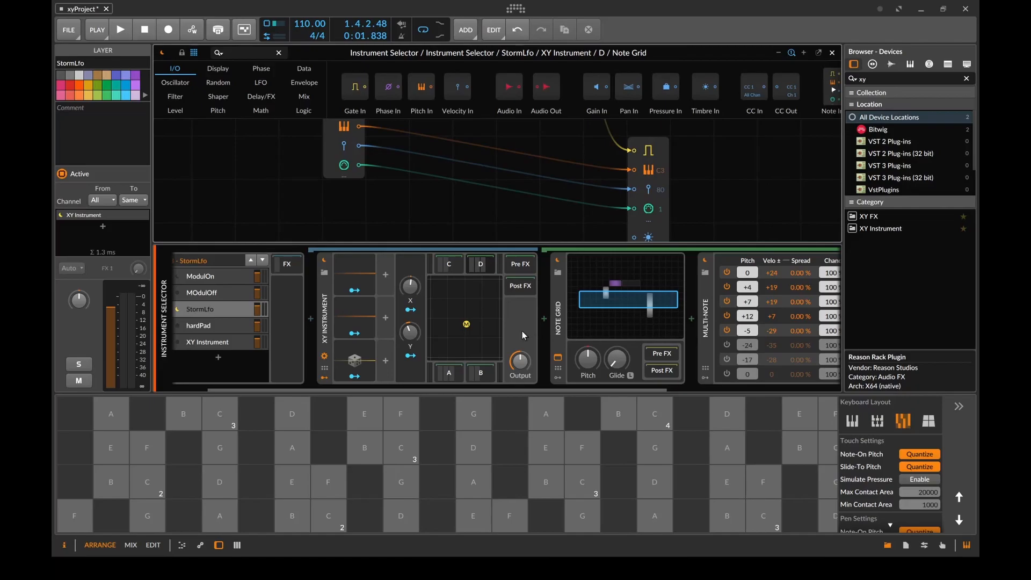
click(450, 358)
click(450, 371)
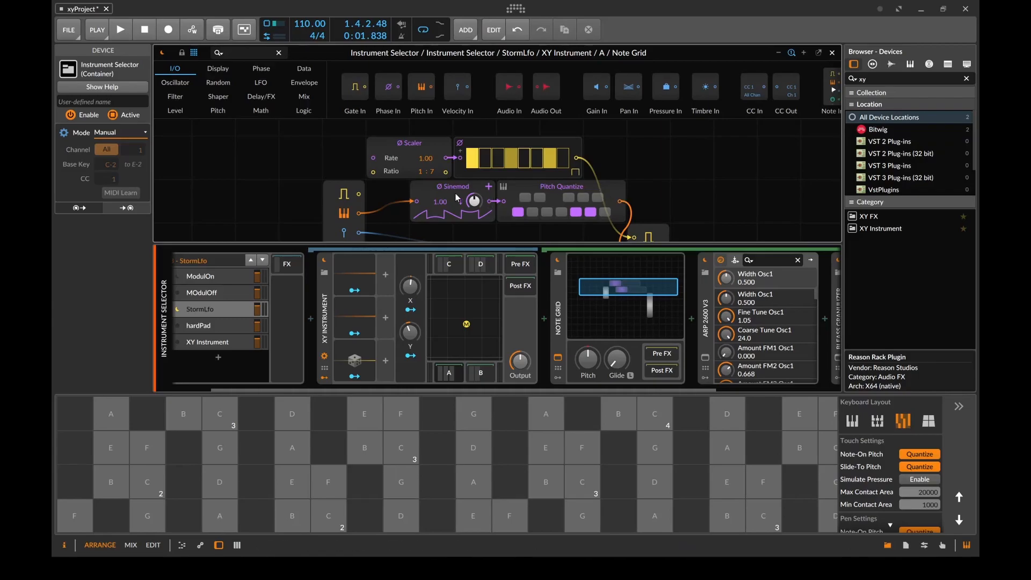
scroll(645, 217, down, 2)
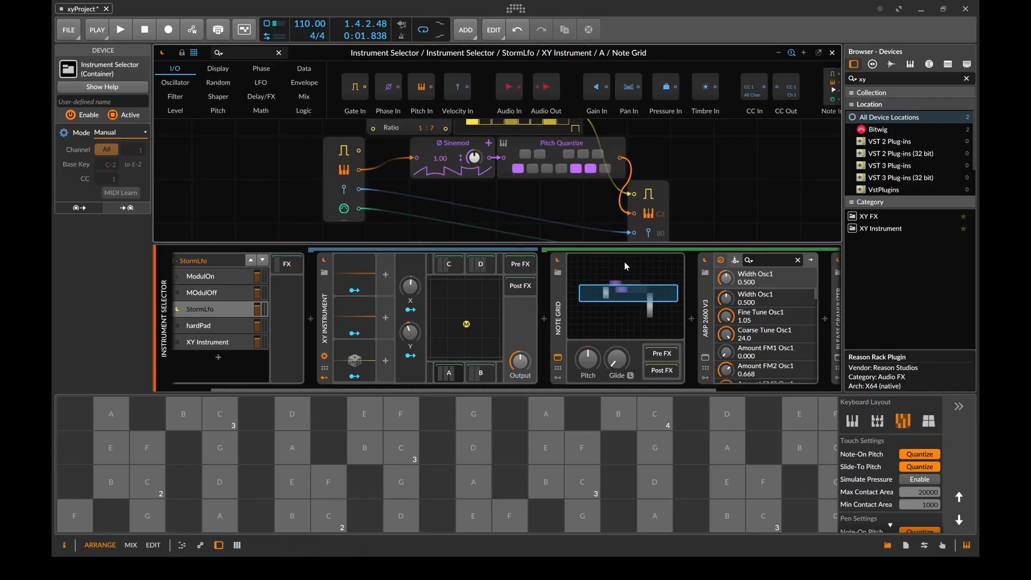
click(483, 373)
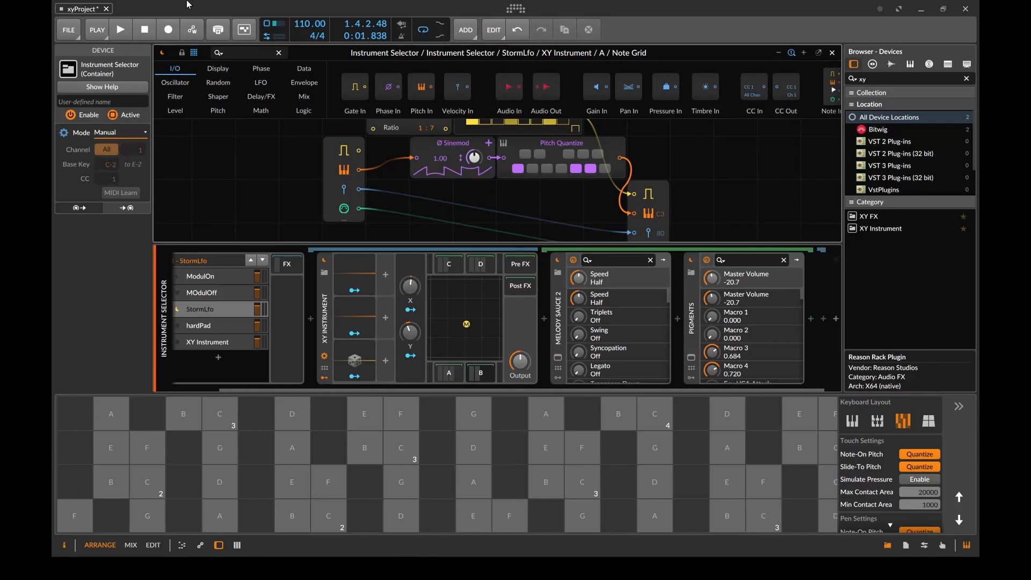
Play the arrangement while viewing the StormLfo XY Instrument's Beat LFO 1 and Beat LFO 2 settings, and stop playback.
key(space)
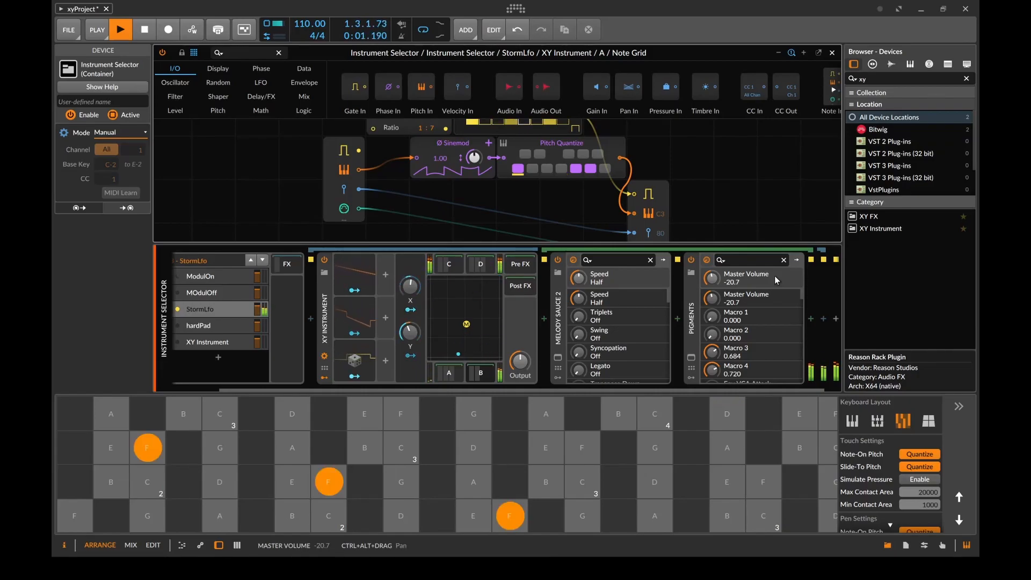
click(356, 275)
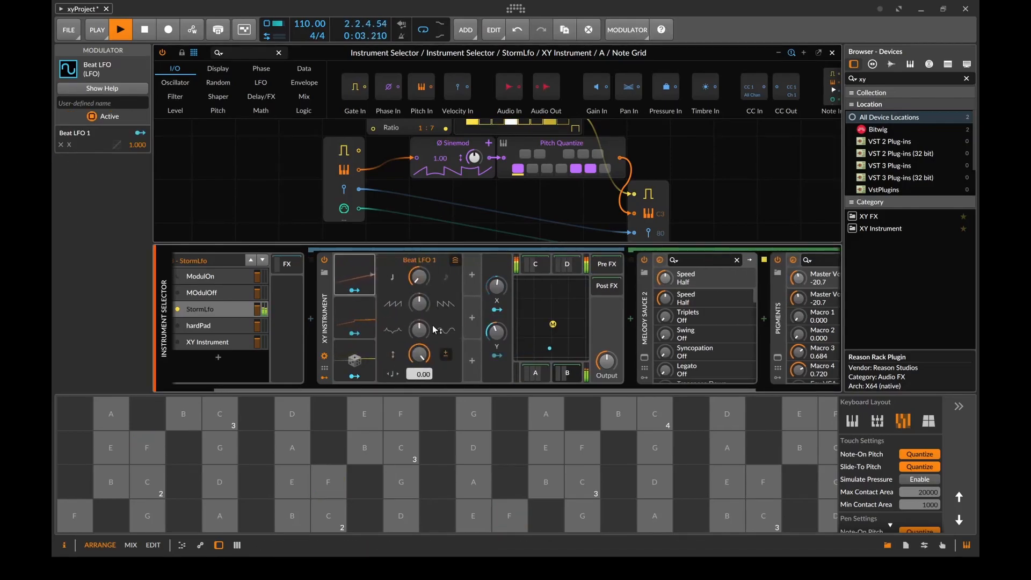
click(369, 334)
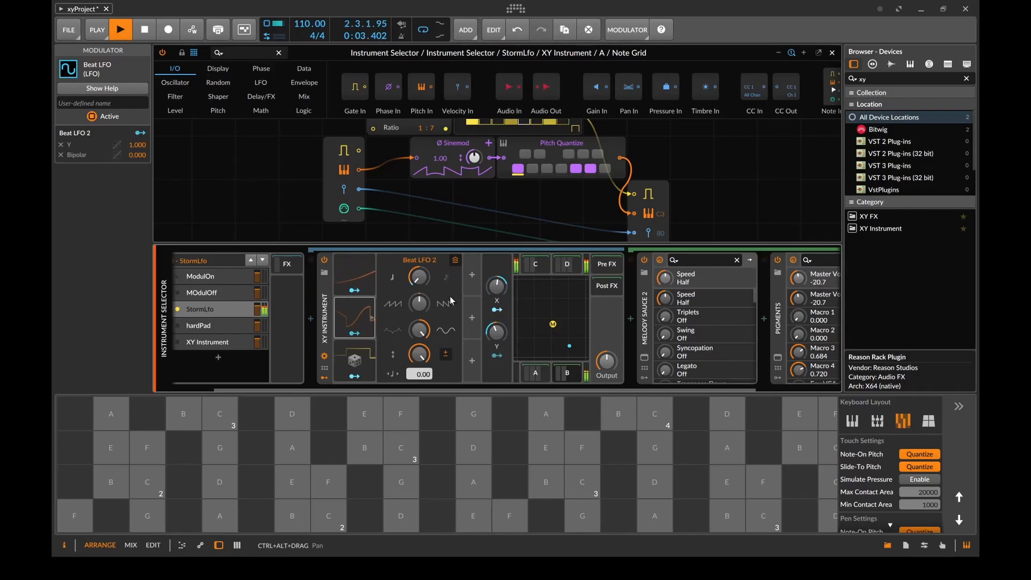
key(space)
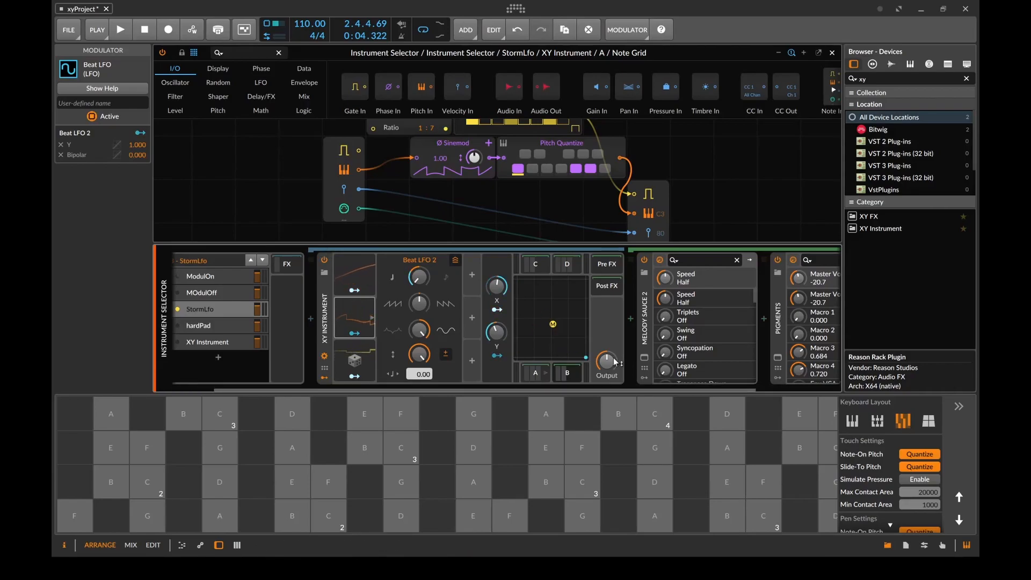
Show chain C of the StormLfo XY Instrument and select the inner Instrument Selector device.
drag(640, 391, 526, 389)
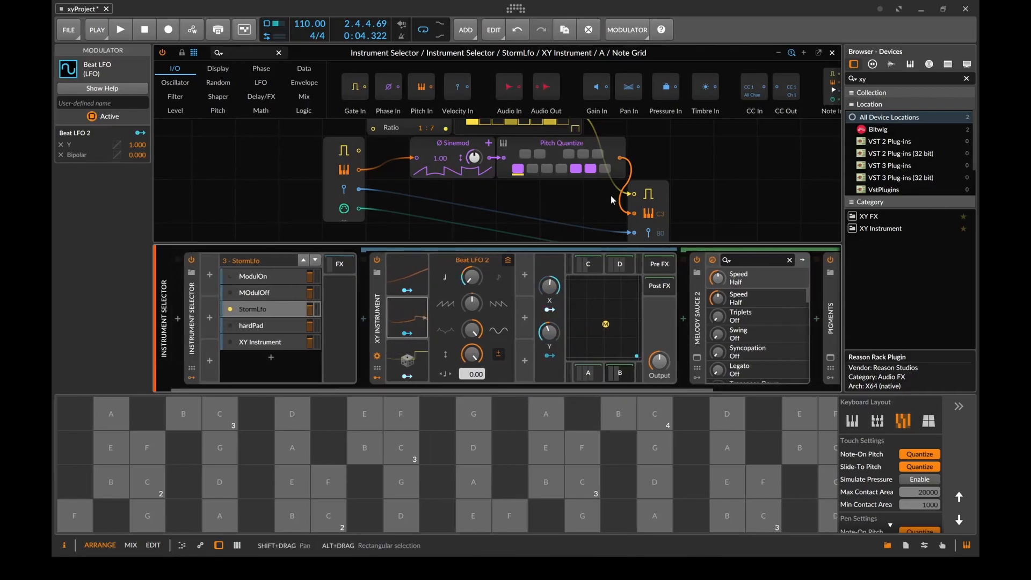
click(589, 262)
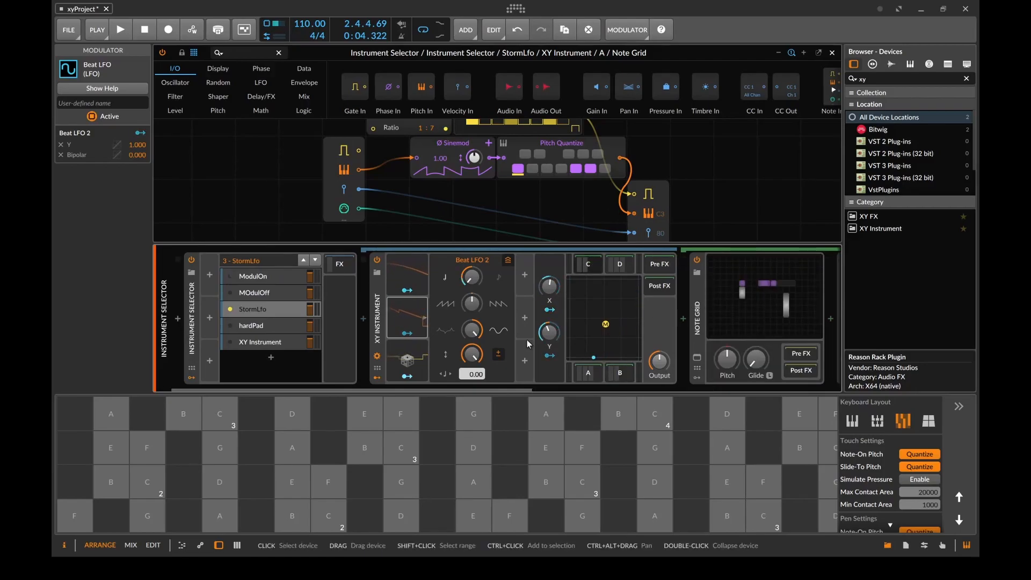
click(195, 319)
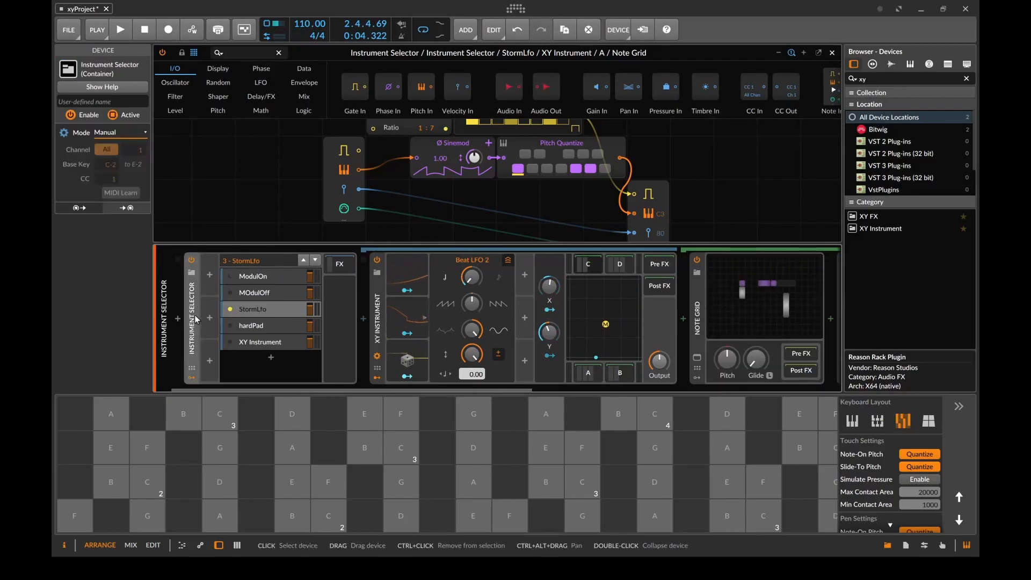